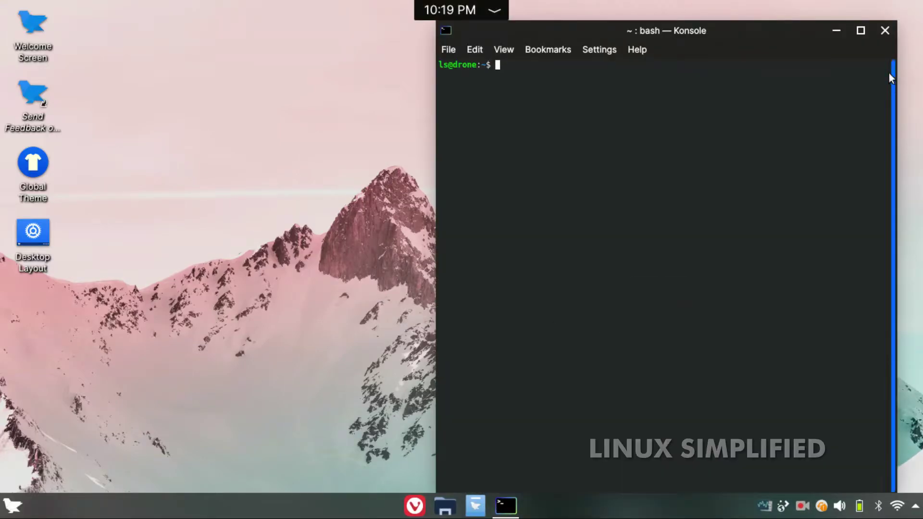
- Maximize the terminal window and enlarge its text by fifteen zoom levels
left_click(860, 30)
key("ctrl+plus")
key("ctrl+plus")
key("ctrl+plus")
key("ctrl+plus")
key("ctrl+plus")
key("ctrl+plus")
key("ctrl+plus")
key("ctrl+plus")
key("ctrl+plus")
key("ctrl+plus")
key("ctrl+plus")
key("ctrl+plus")
key("ctrl+plus")
key("ctrl+plus")
key("ctrl+plus")
- Install the preload package from the terminal with "sudo apt install preload"
type("sudo apt install pr")
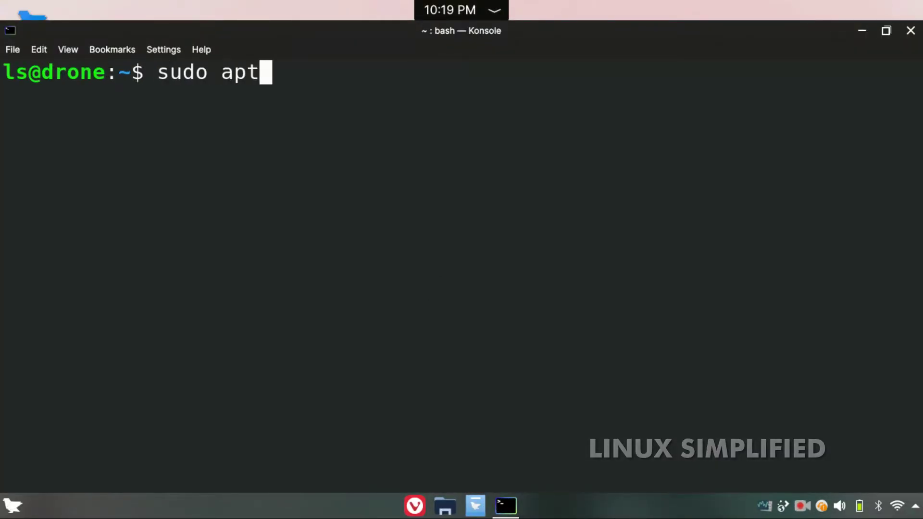
type("eload")
key("Return")
key("Return")
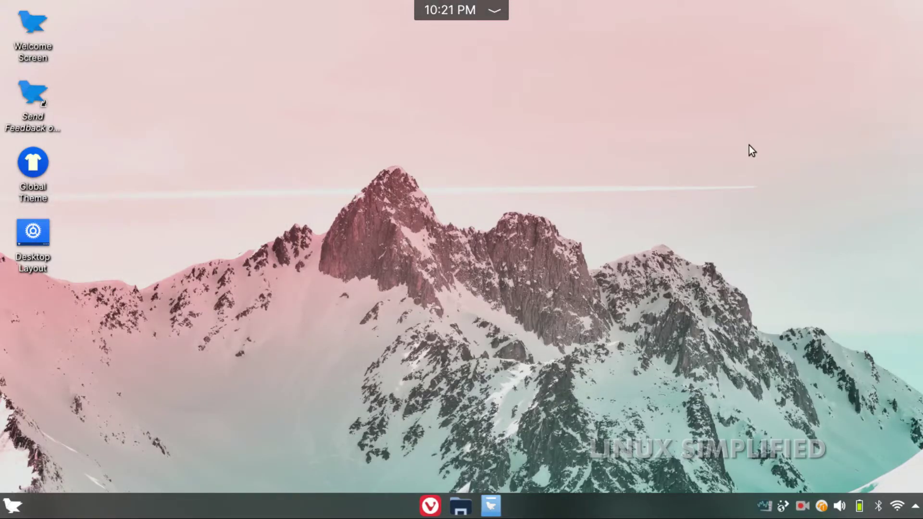
- Launch Synaptic Package Manager by searching for "synapt" and authenticate with the account password
key("super")
type("synapt")
key("Return")
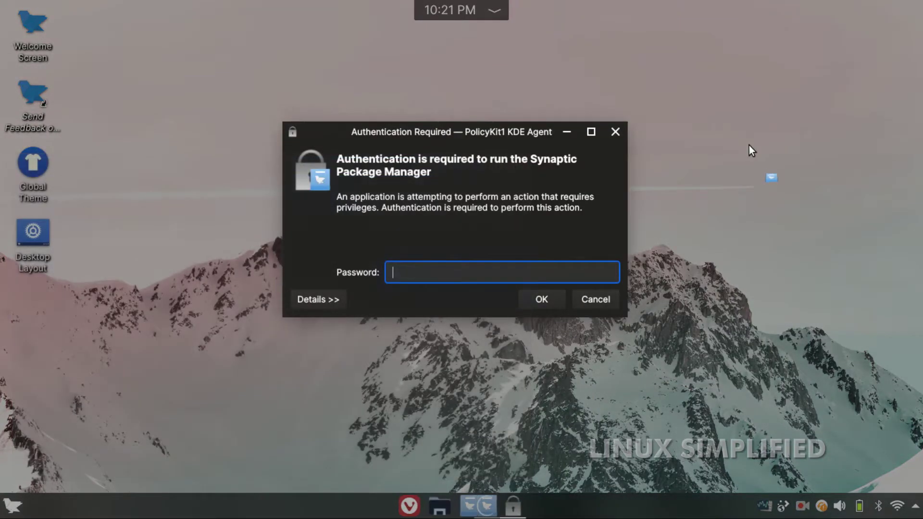
type("************")
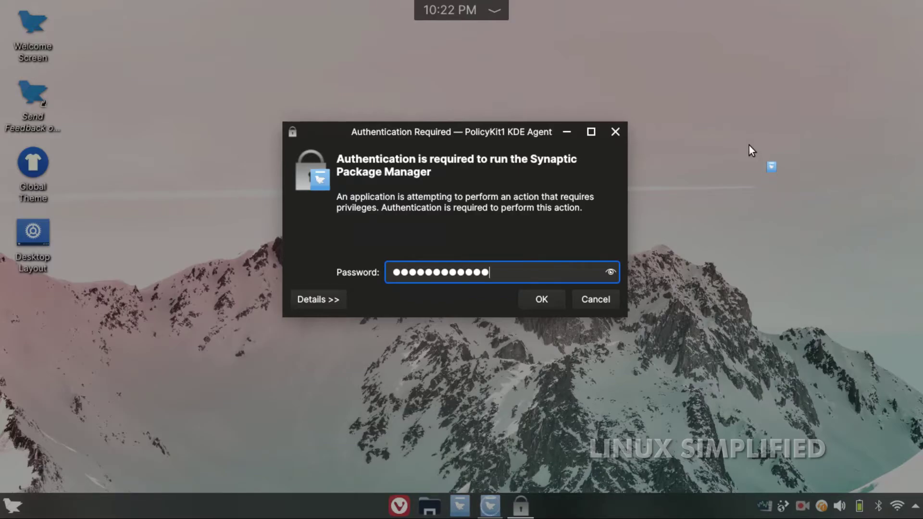
key("Return")
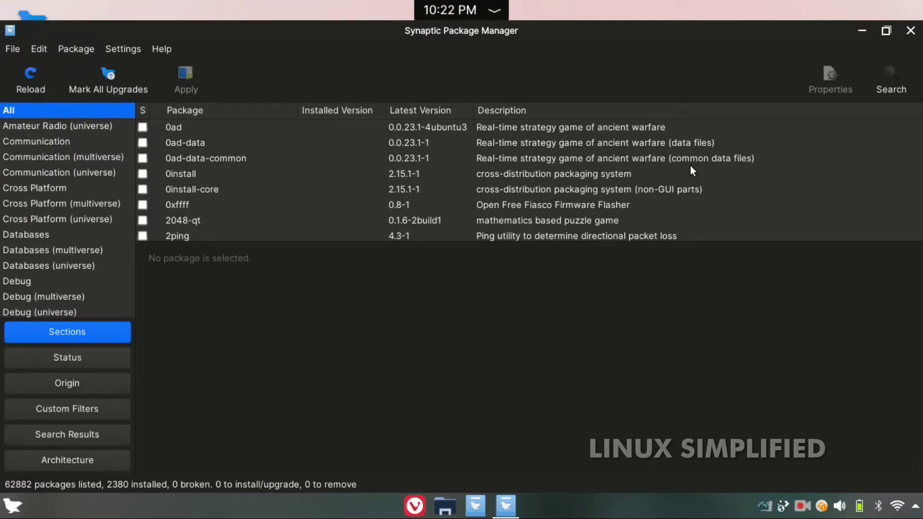
- Search the packages' descriptions and names for "mscore"
left_click(888, 79)
type("mscore")
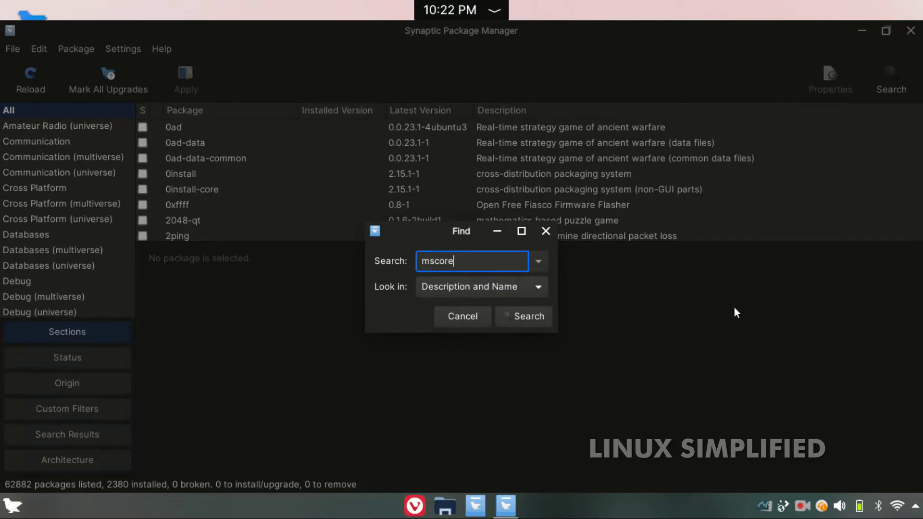
left_click(537, 321)
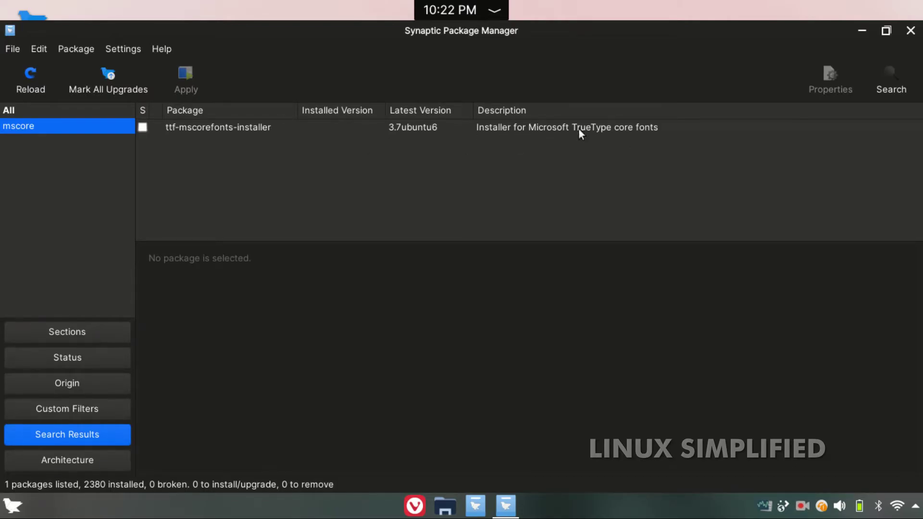
- Mark ttf-mscorefonts-installer for installation together with its additional required packages
left_click(144, 127)
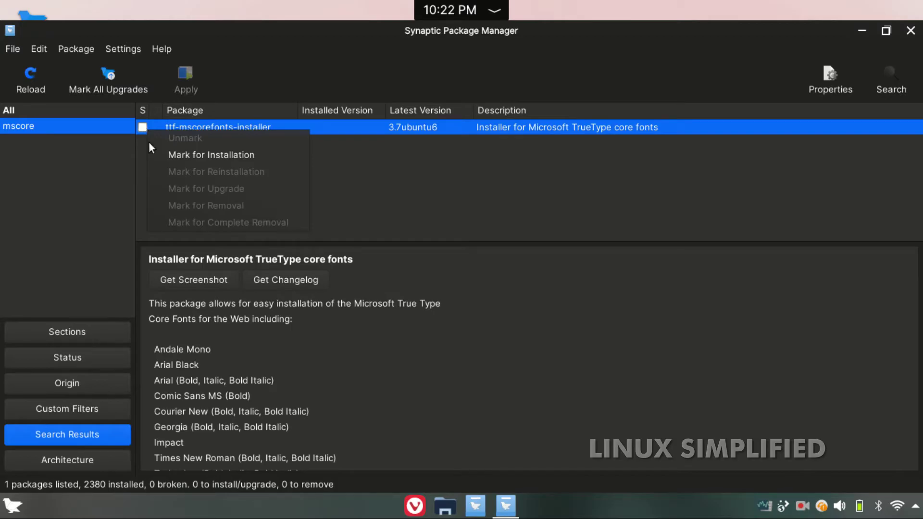
left_click(166, 154)
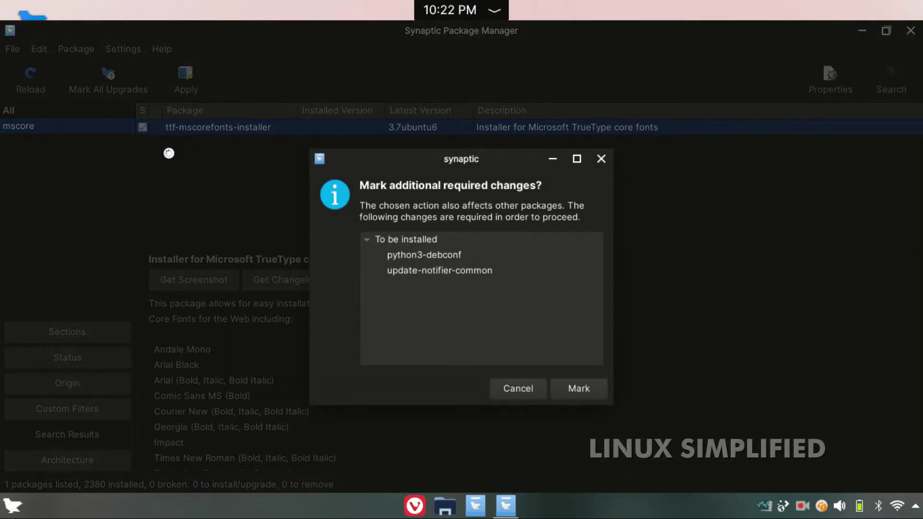
left_click(574, 392)
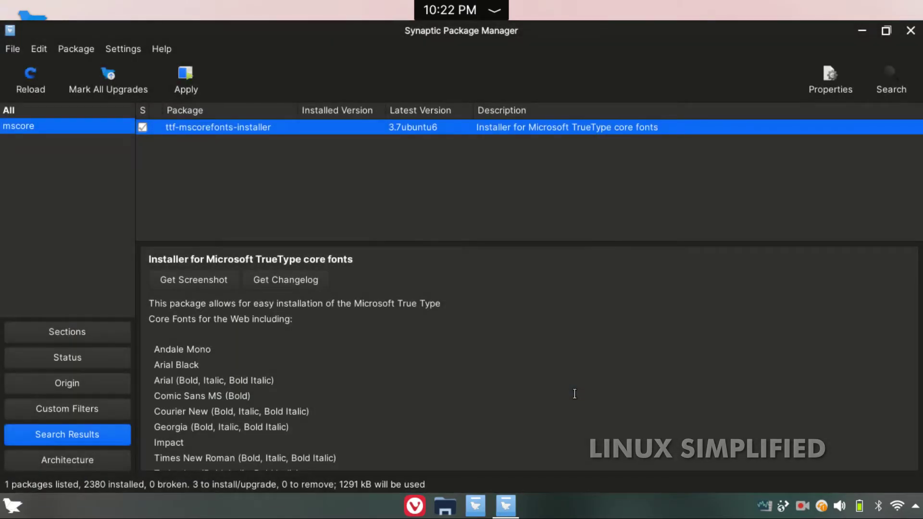
- Apply the marked package changes with the installation details expanded, and accept the TrueType core fonts EULA
left_click(185, 77)
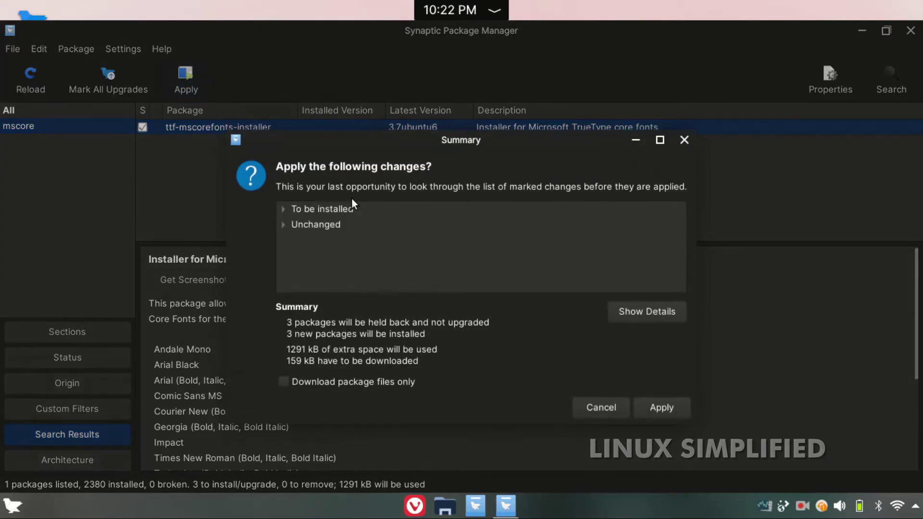
left_click(650, 406)
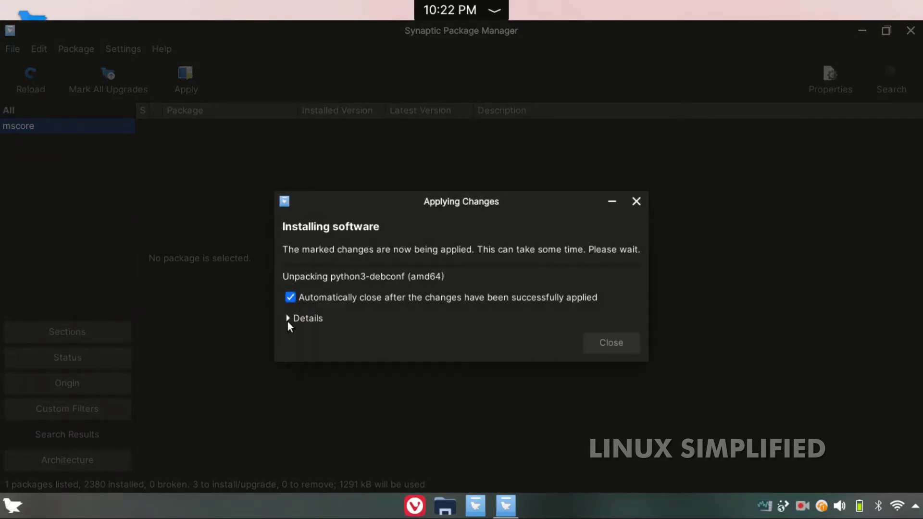
left_click(287, 320)
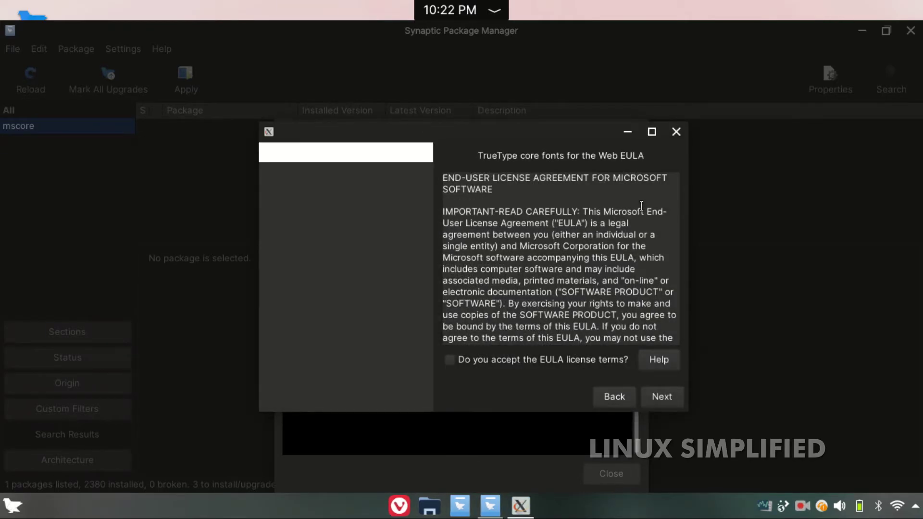
left_click(478, 360)
left_click(663, 396)
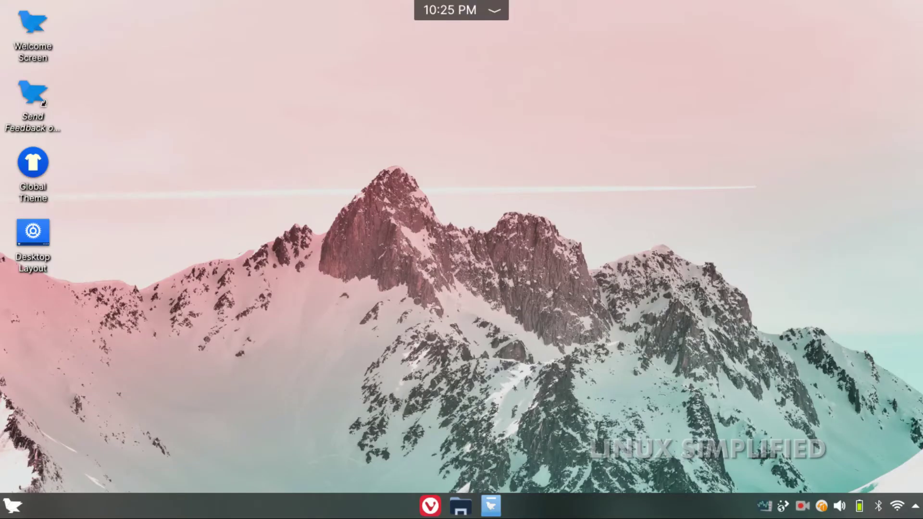
- Launch Timeshift from the System applications category and authenticate with the account password
left_click(12, 506)
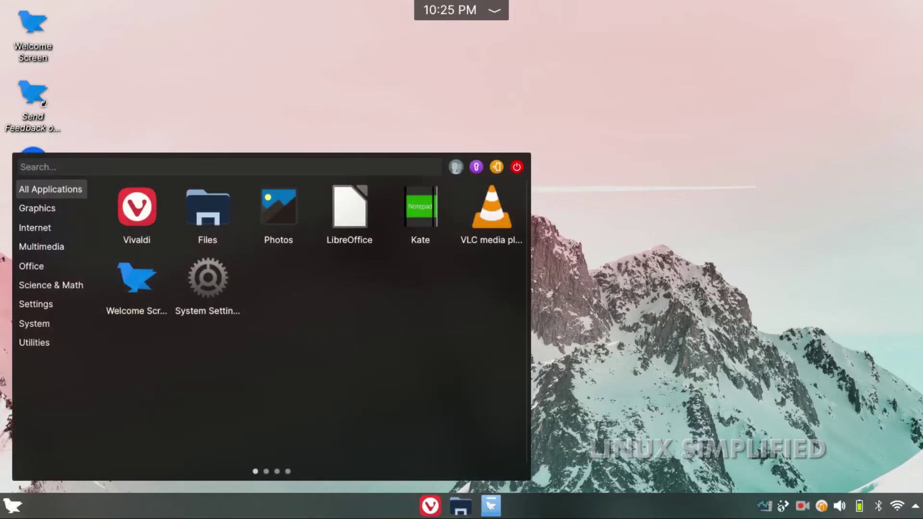
left_click(41, 341)
left_click(43, 324)
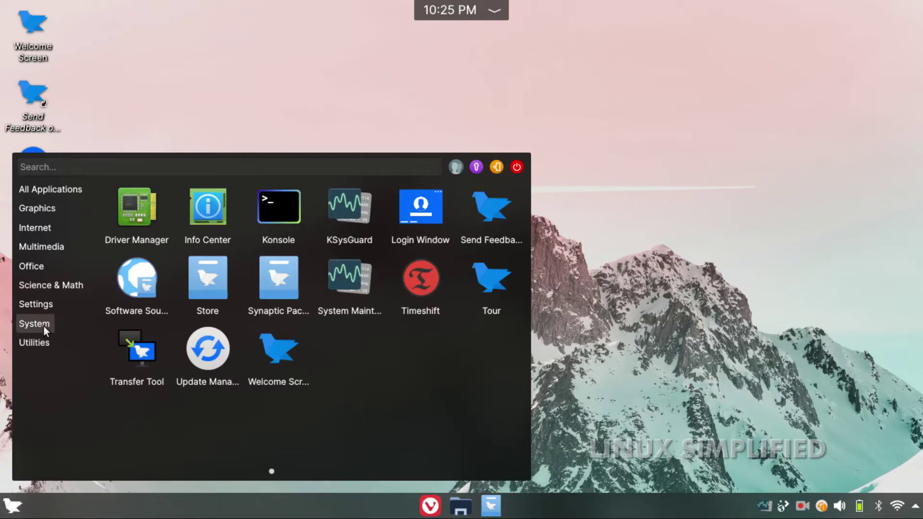
left_click(409, 292)
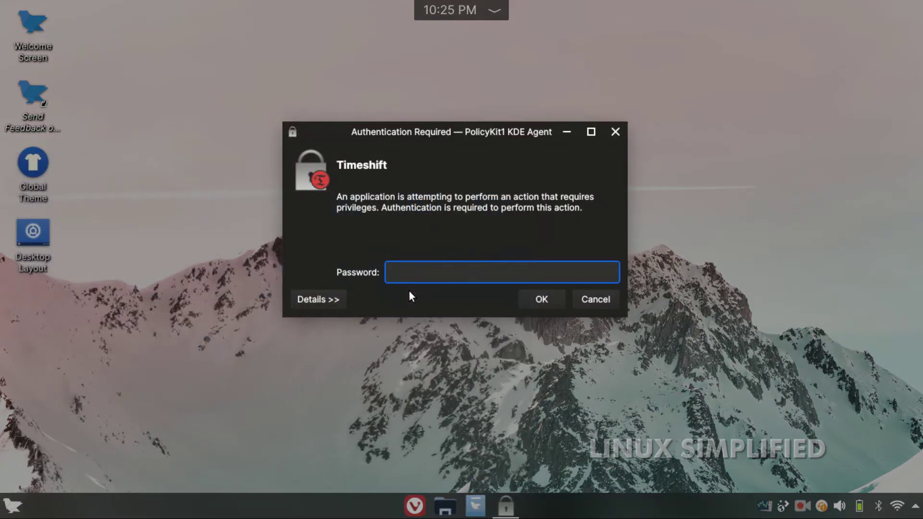
type("***********")
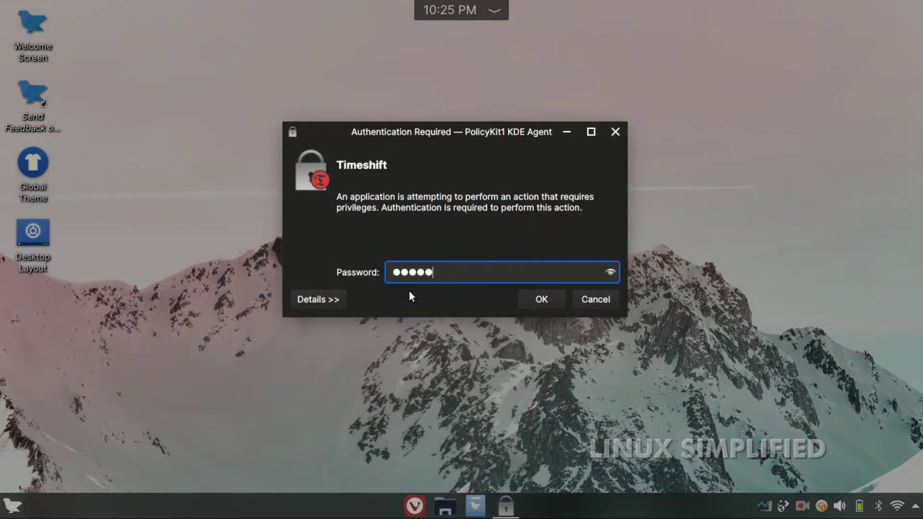
key("Return")
- Advance the Timeshift setup wizard to the snapshot levels, enable monthly snapshots and lower their keep count by one
left_click(468, 473)
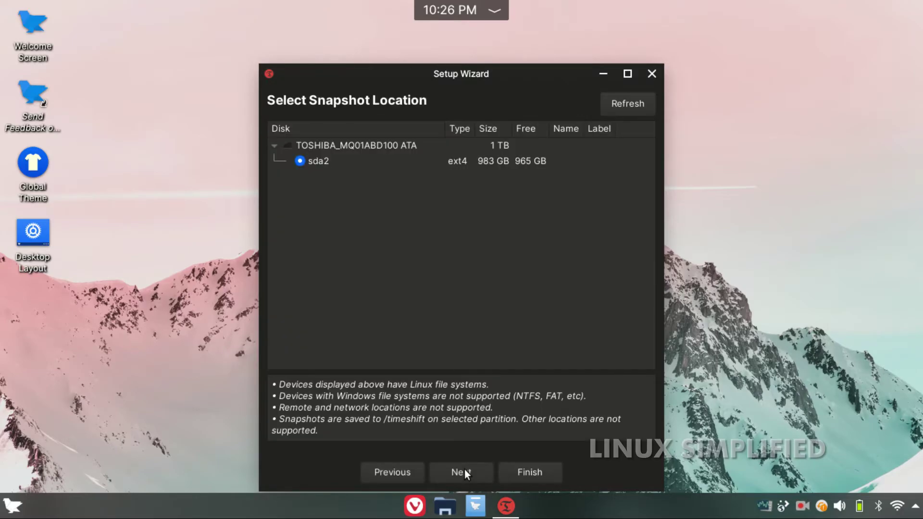
left_click(465, 470)
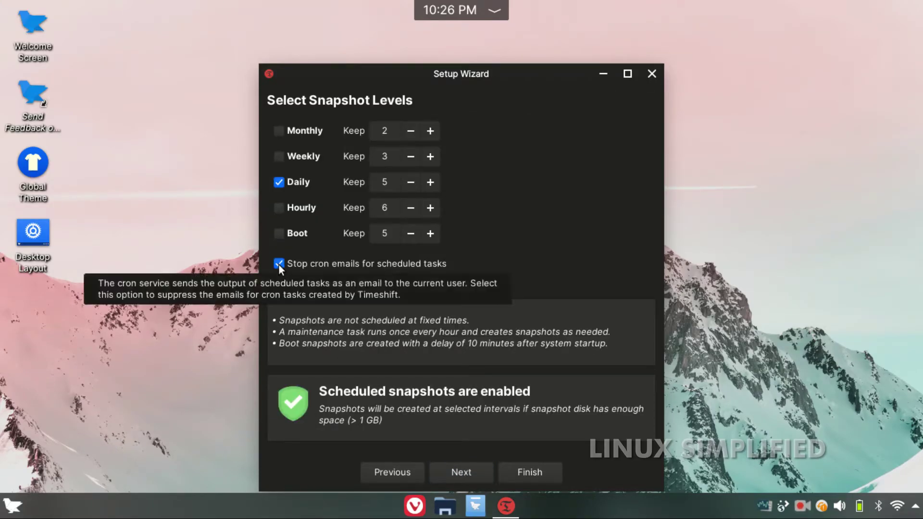
left_click(284, 129)
left_click(411, 131)
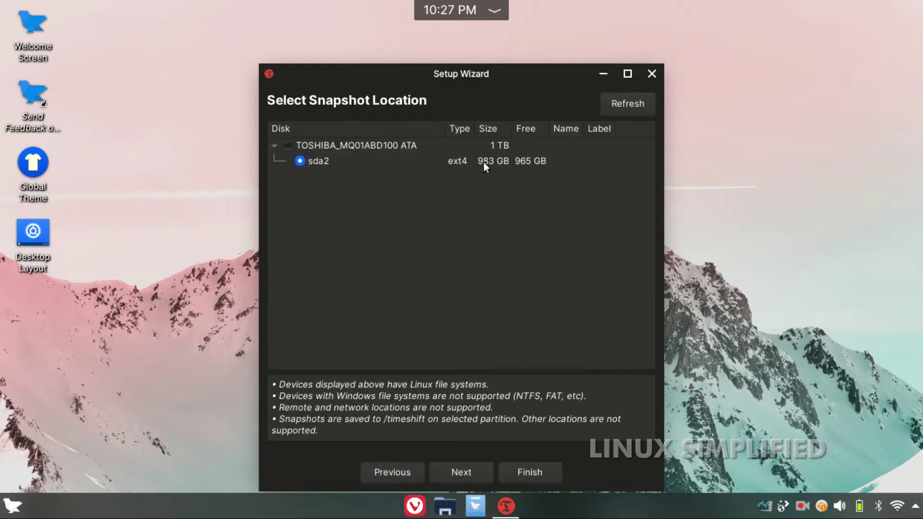
- Finish the Timeshift setup wizard with sda2 as the snapshot location and start creating a snapshot
left_click(483, 160)
left_click(530, 472)
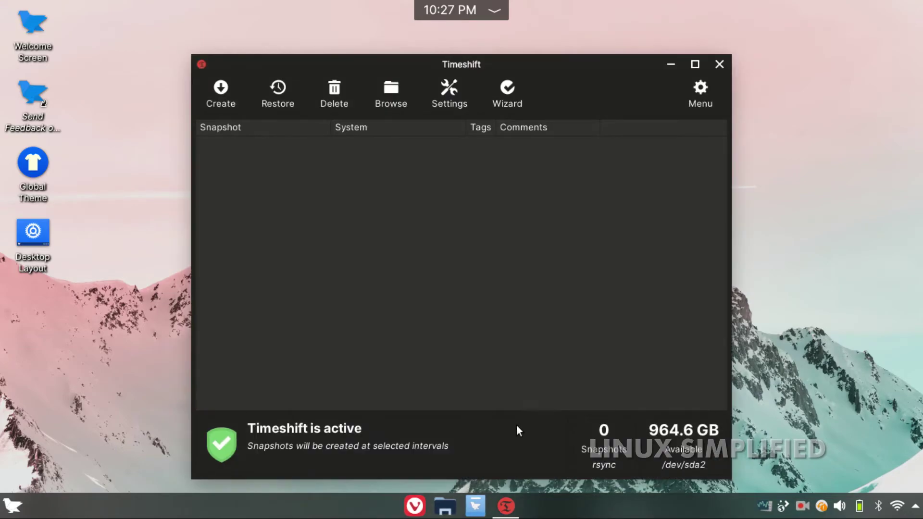
left_click(241, 102)
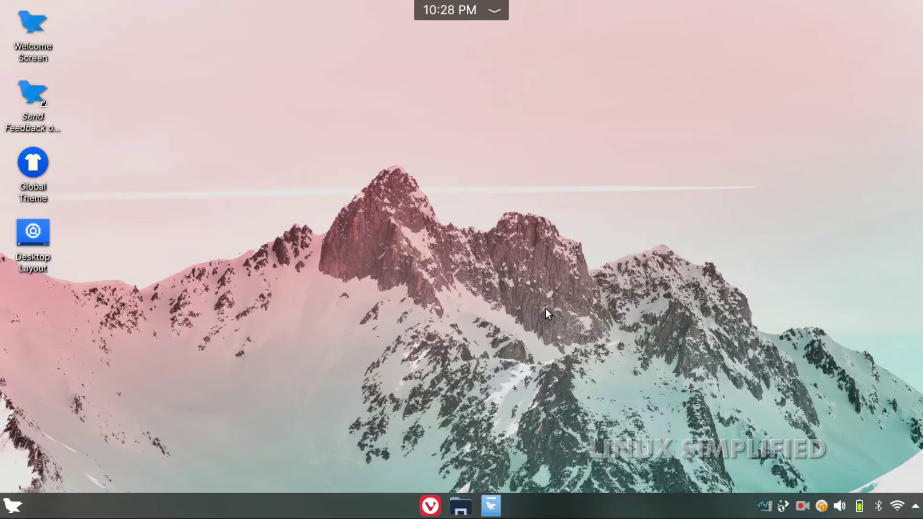
- Find the shortcut settings by searching for "sh" and open the main Shortcuts page of System Settings
key("super")
type("sh")
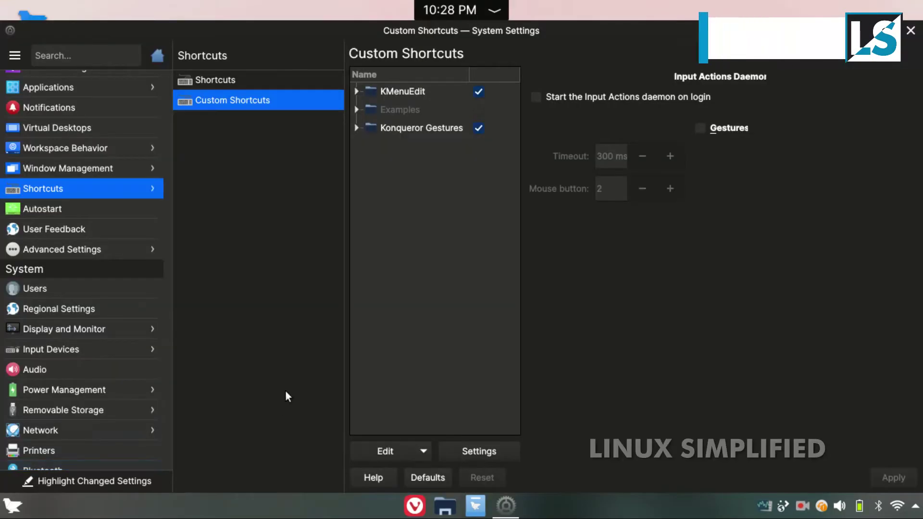
left_click(62, 192)
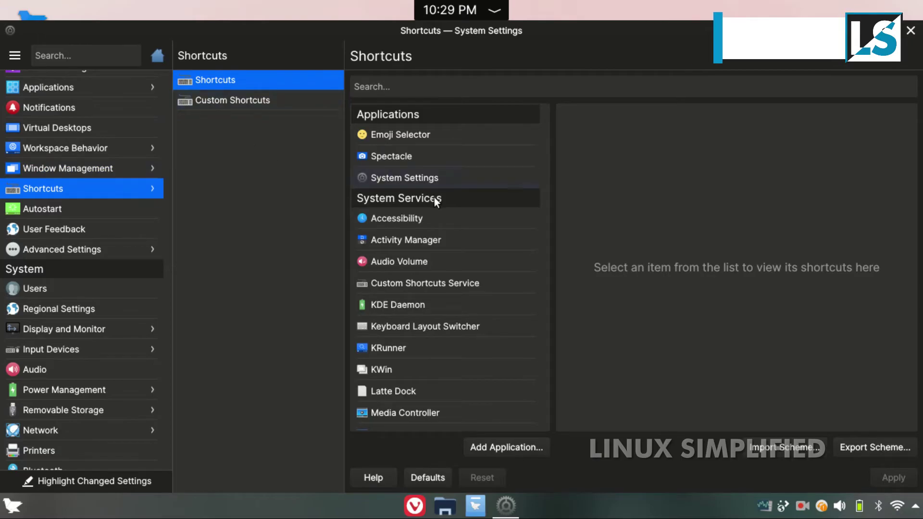
- Examine the keyboard shortcuts assigned to common actions such as Help and Navigation, and to system services such as KRunner and Power Management
scroll(434, 198, "down", 5)
left_click(408, 398)
left_click(425, 361)
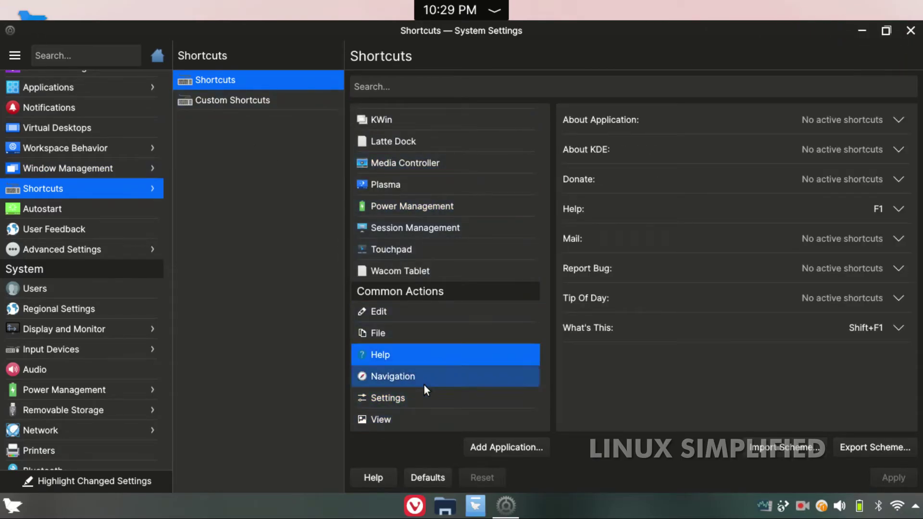
left_click(423, 384)
scroll(587, 362, "down", 8)
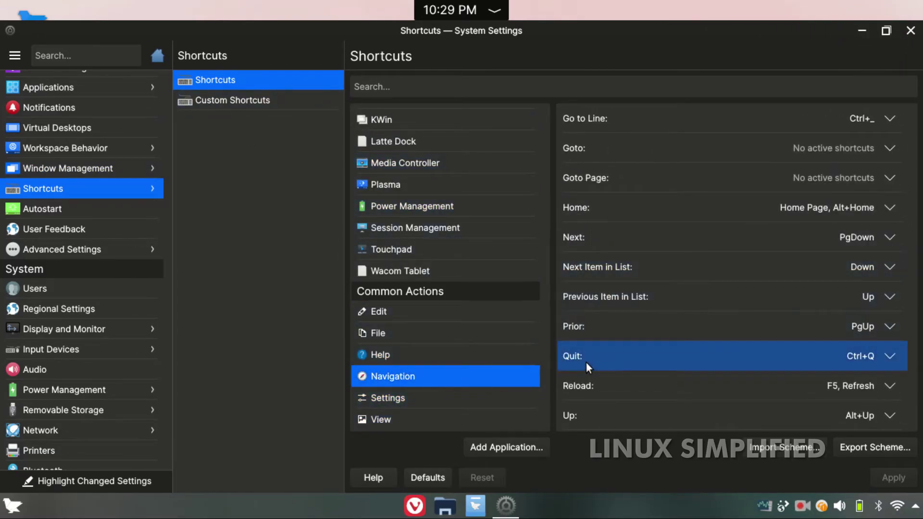
scroll(501, 366, "up", 2)
scroll(501, 366, "up", 3)
scroll(421, 192, "down", 2)
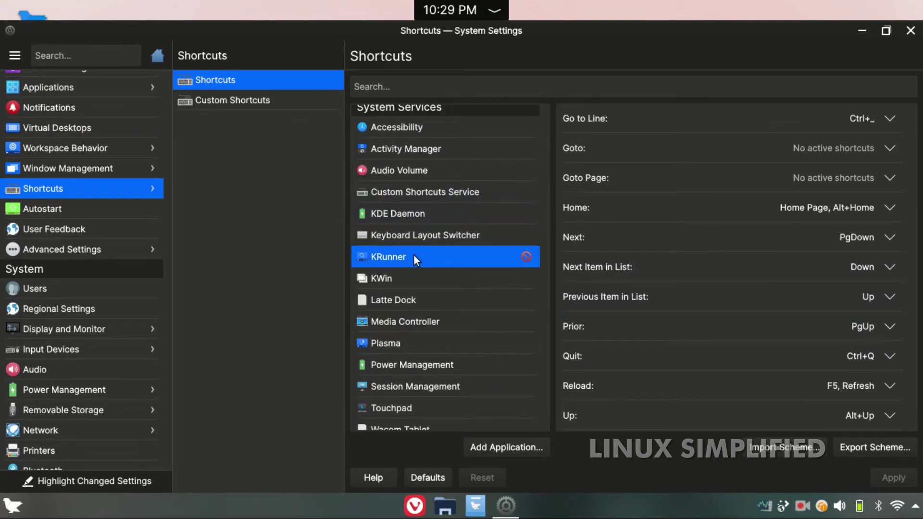
left_click(414, 257)
scroll(414, 255, "down", 2)
left_click(427, 302)
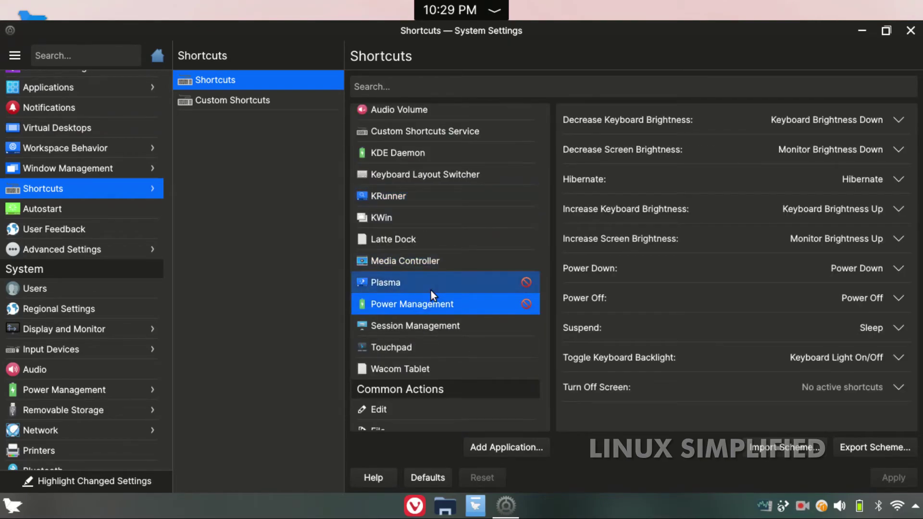
scroll(431, 291, "down", 3)
scroll(431, 290, "up", 3)
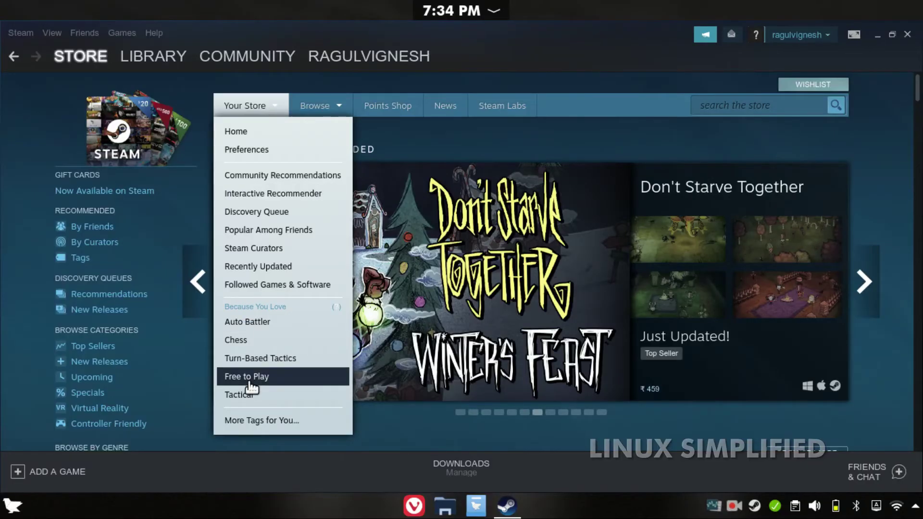
- In the Steam store, open the Free to Play category and browse through its featured games
left_click(241, 381)
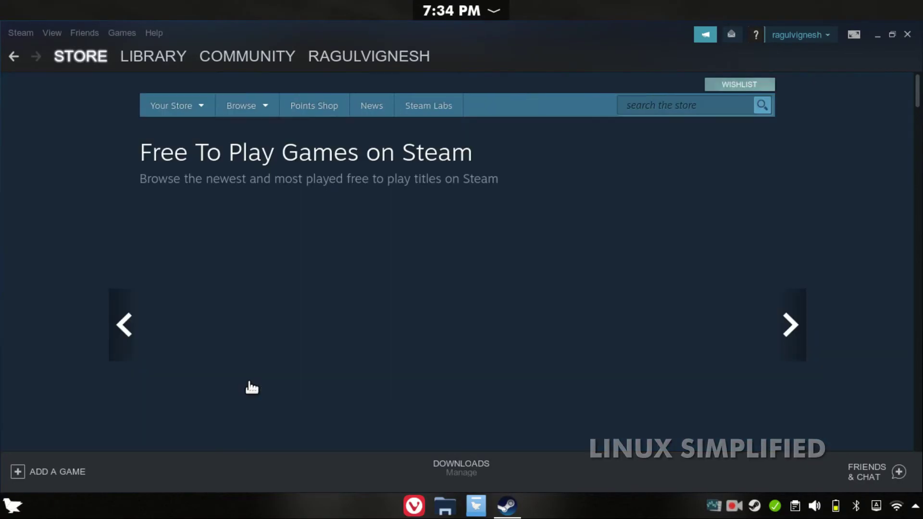
left_click(790, 334)
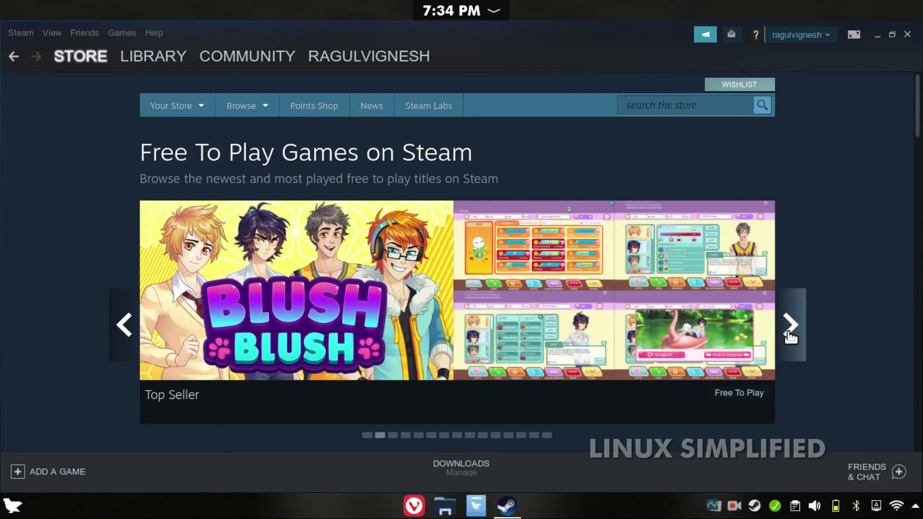
left_click(790, 336)
left_click(790, 336)
left_click(790, 335)
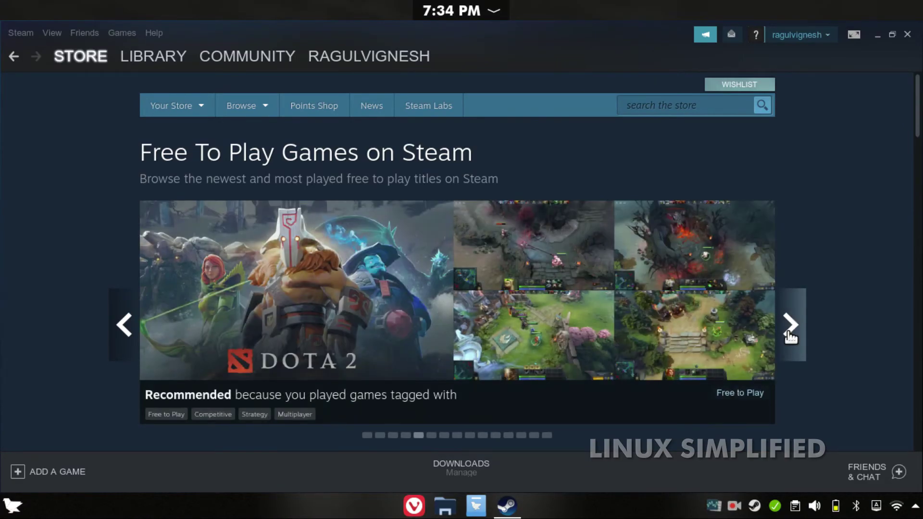
left_click(790, 336)
left_click(790, 336)
left_click(790, 336)
left_click(790, 336)
left_click(790, 336)
left_click(790, 336)
left_click(790, 335)
left_click(790, 335)
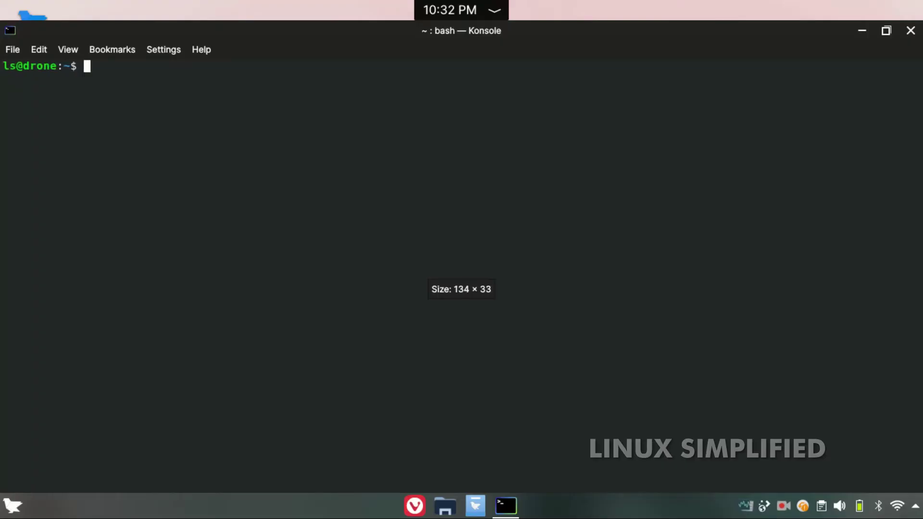
- In Konsole, enlarge the text and install neofetch with "sudo apt install neofetch", entering the account password and answering y
key("ctrl+plus")
key("ctrl+plus")
type("sudo apt install neofetch")
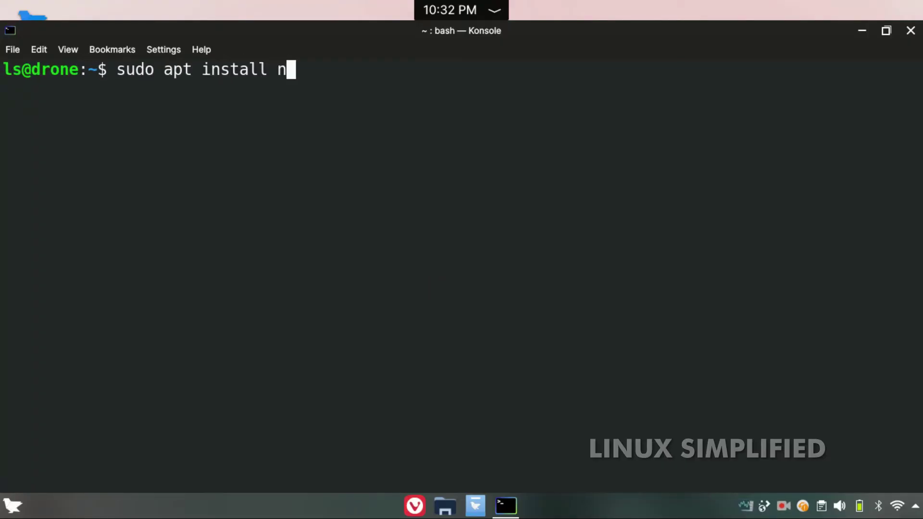
key("Return")
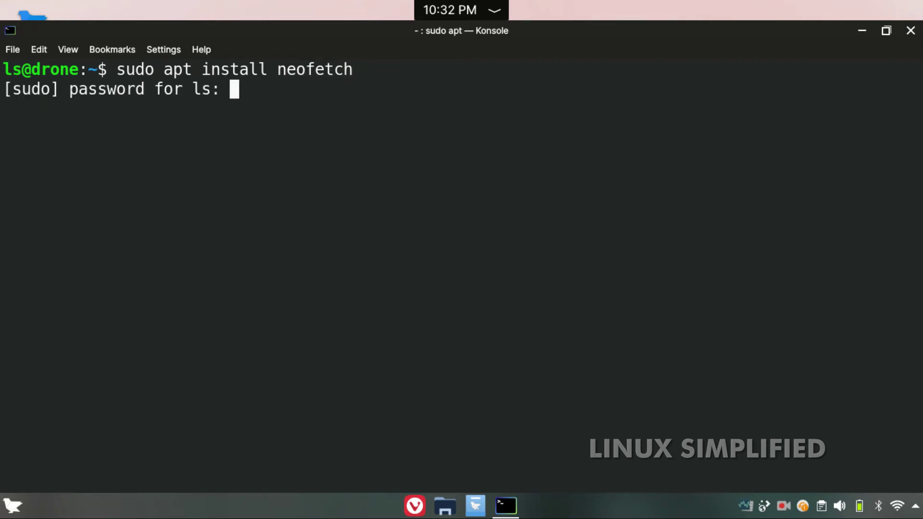
key("Return")
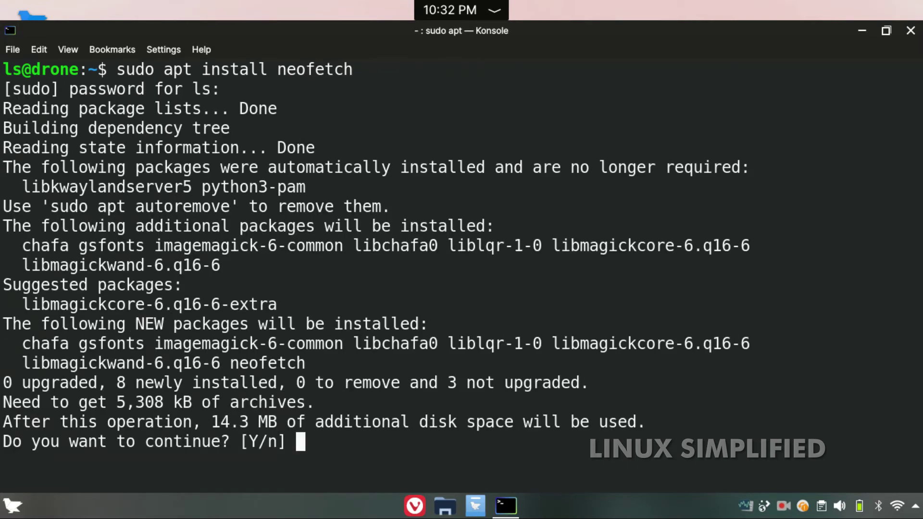
type("y")
key("Return")
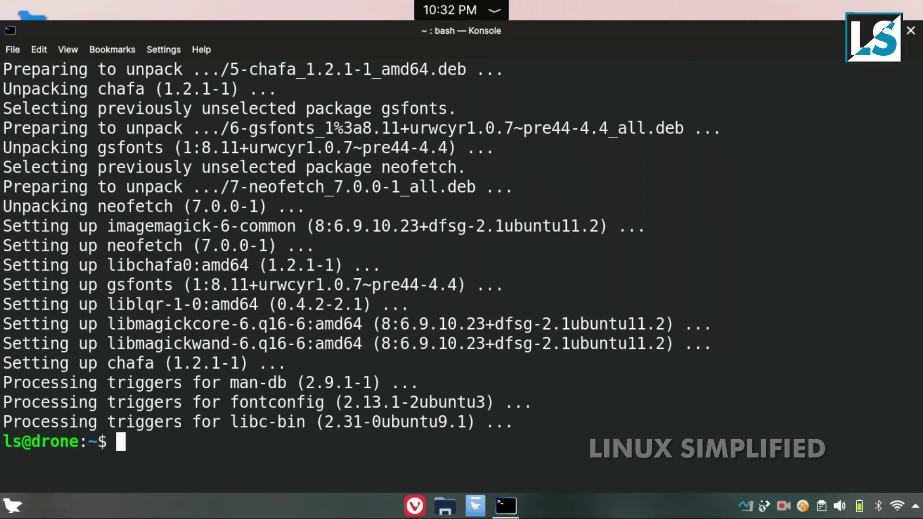
- Run neofetch to display the system information
type("neofetch")
key("Return")
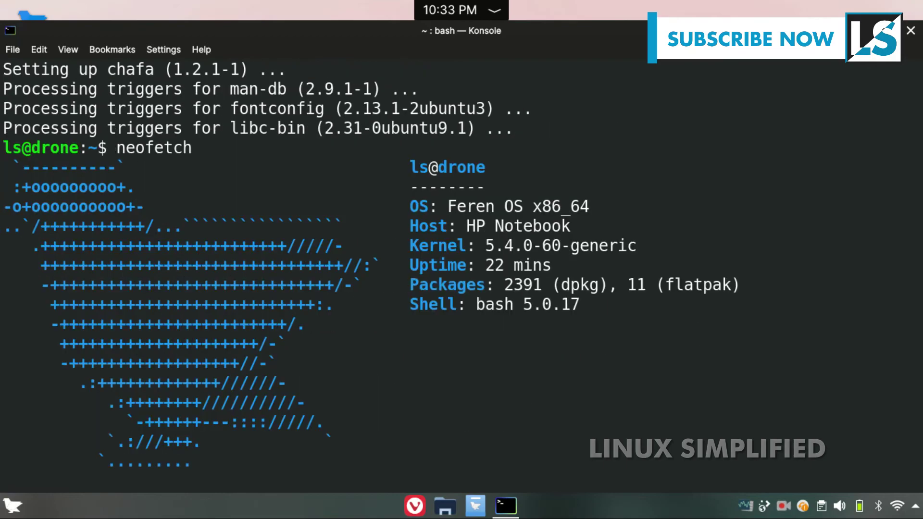